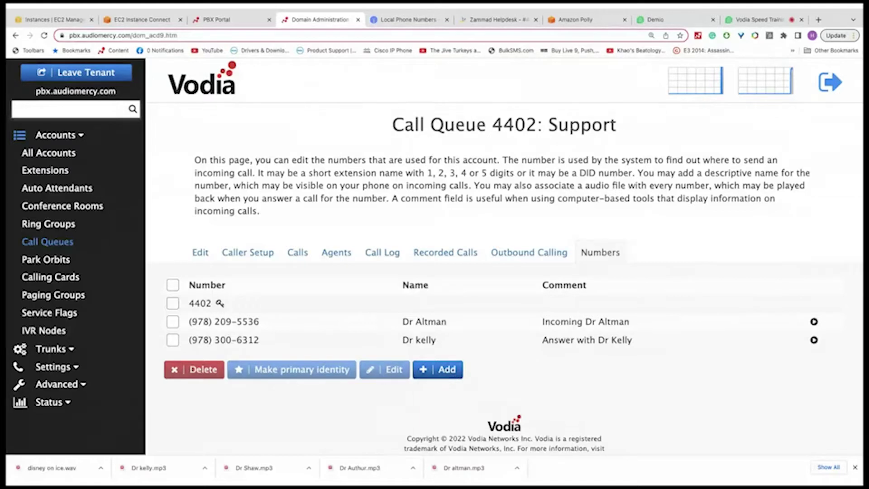
drag(188, 322, 267, 325)
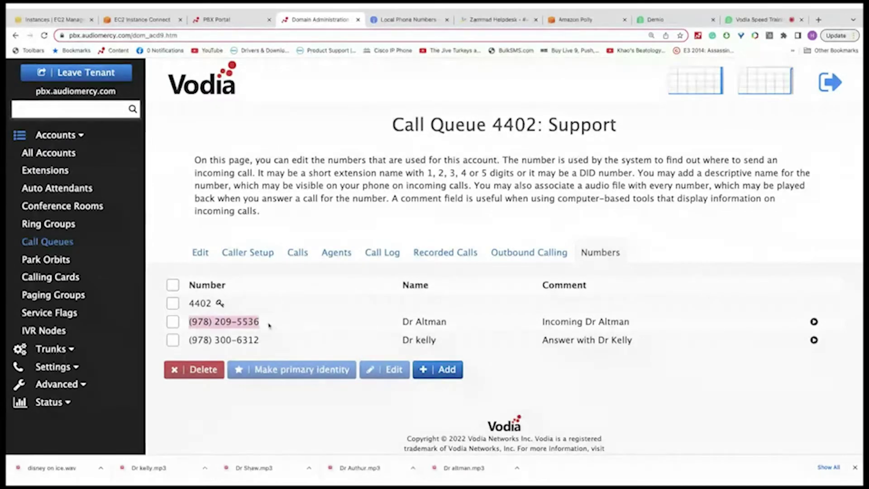
drag(402, 322, 468, 326)
drag(539, 325, 666, 324)
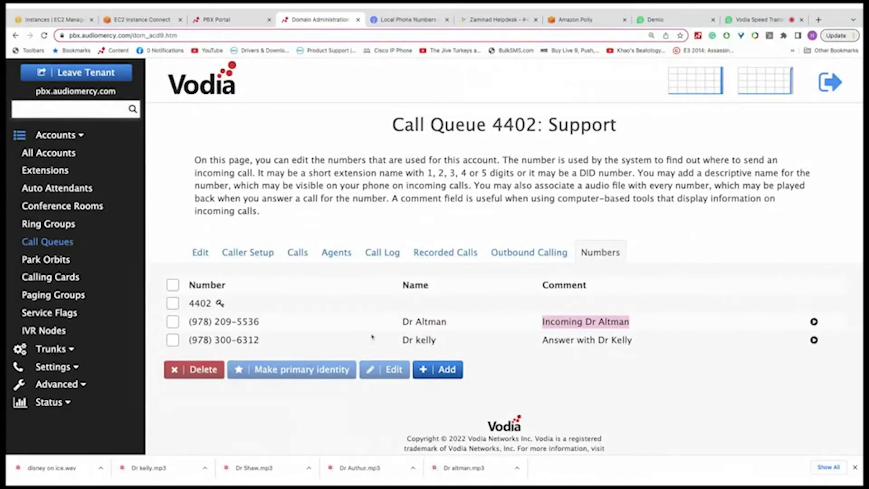
Start adding a new number to the queue, step through its fields, then cancel.
click(435, 371)
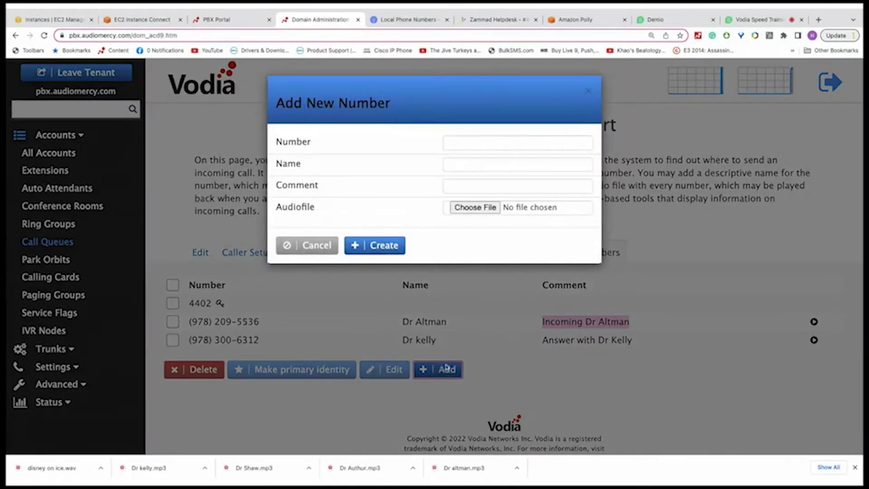
click(450, 142)
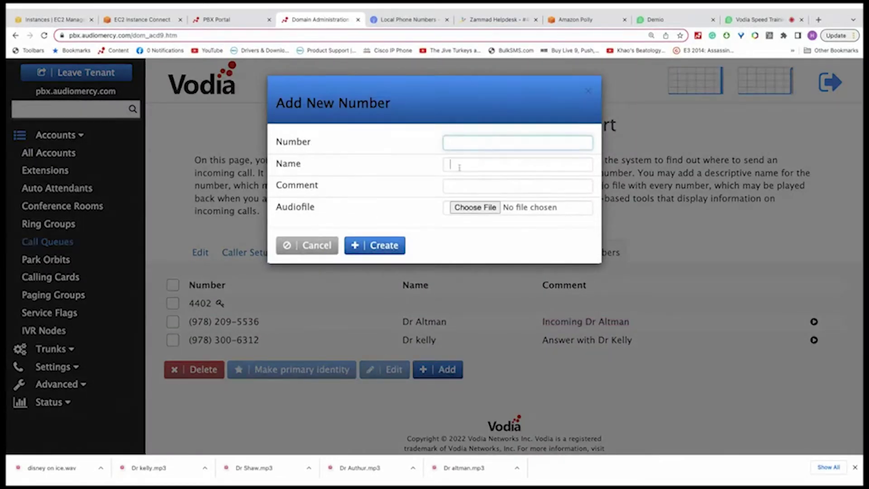
click(460, 167)
click(467, 143)
click(463, 162)
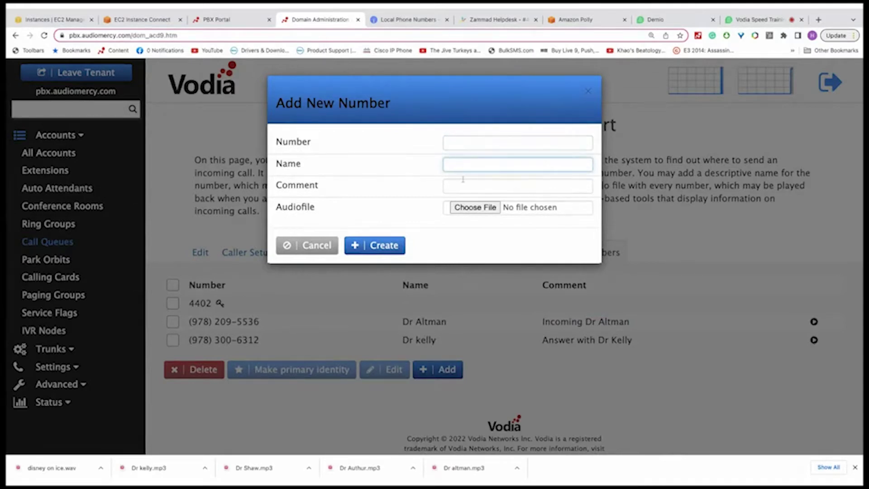
click(463, 181)
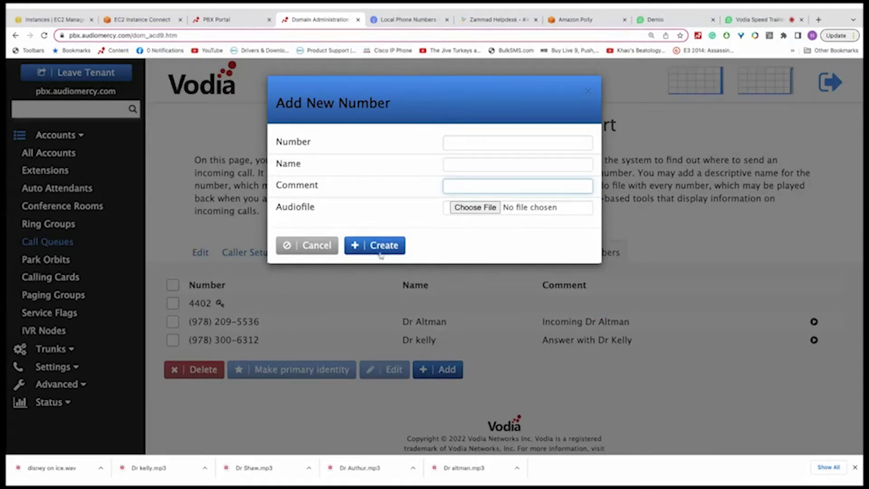
click(330, 250)
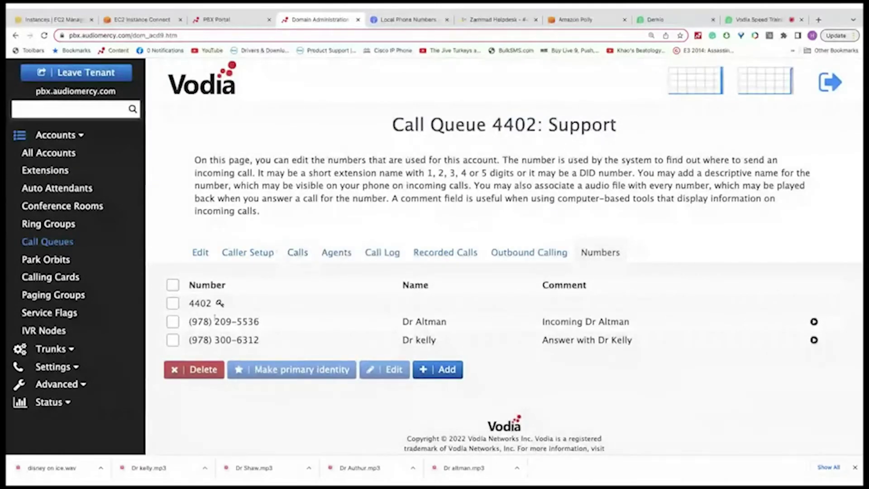
Remove the stray space from queue 4402's Primary agents list, save, and return to Numbers.
click(202, 253)
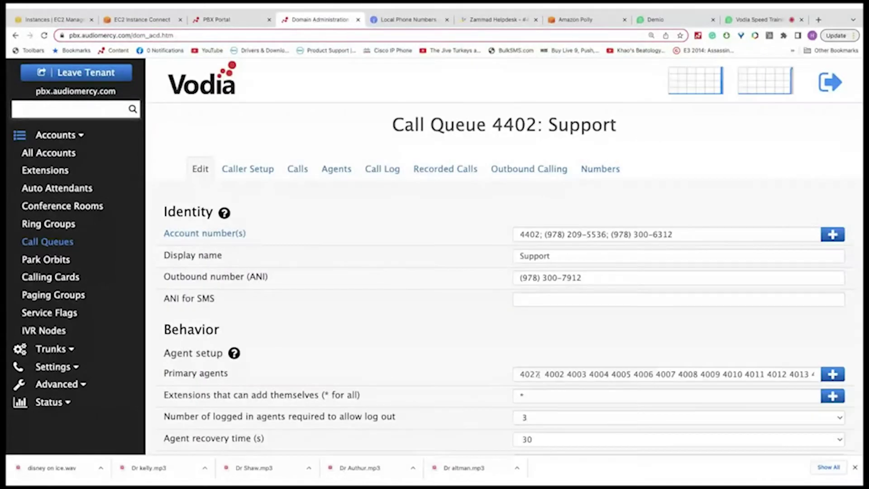
click(545, 373)
key(BackSpace)
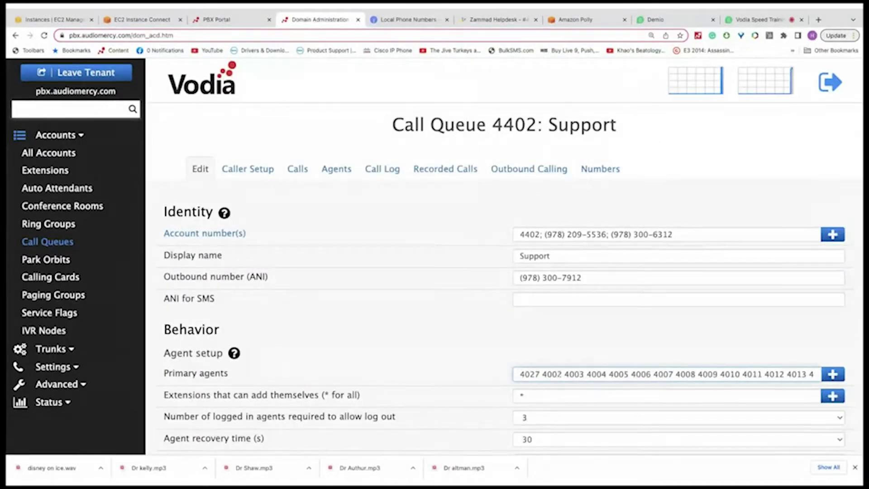
key(Return)
drag(663, 374, 519, 374)
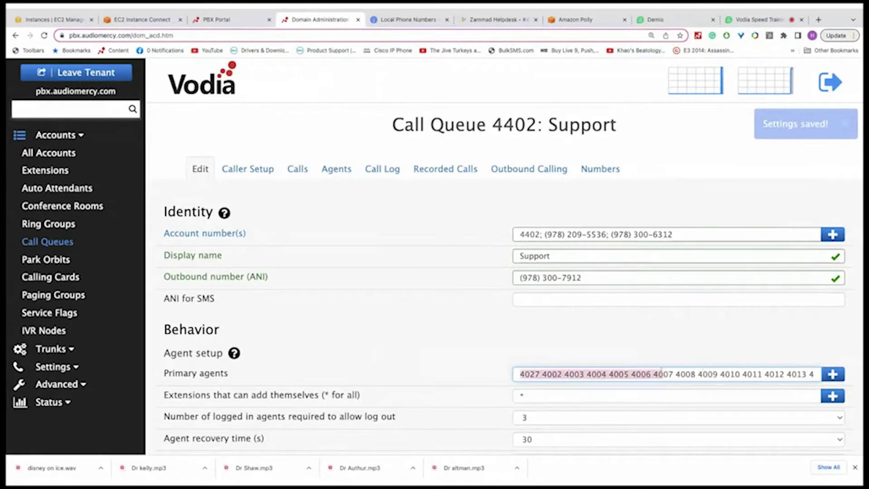
click(523, 152)
click(600, 169)
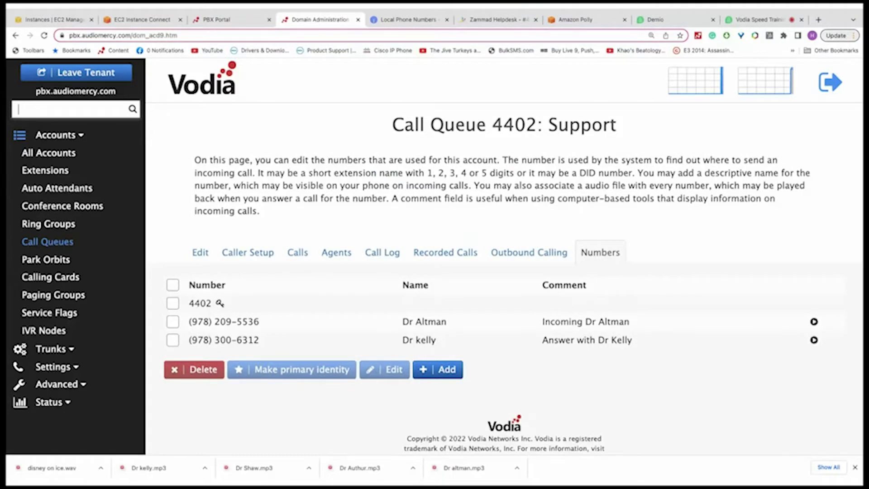
drag(402, 340, 435, 341)
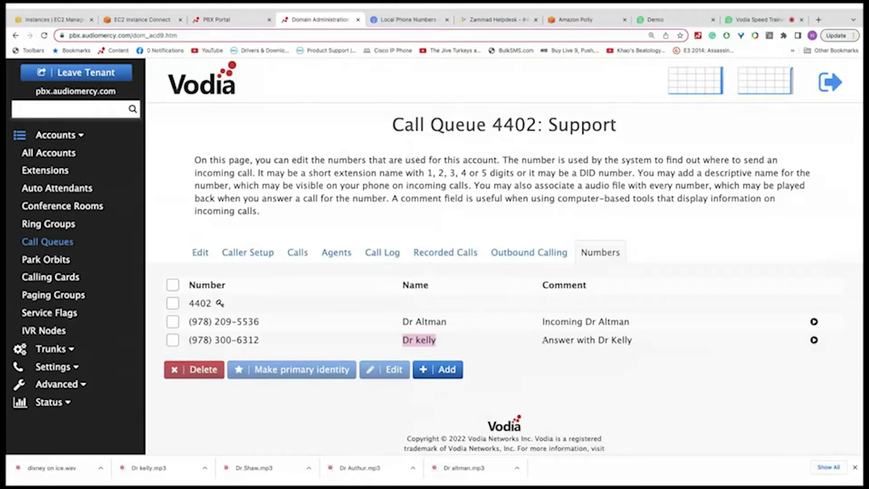
click(554, 342)
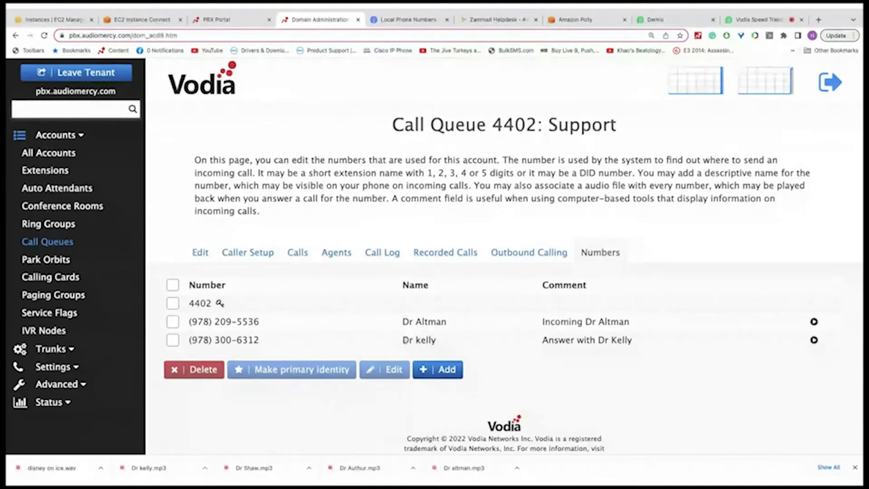
drag(404, 340, 436, 340)
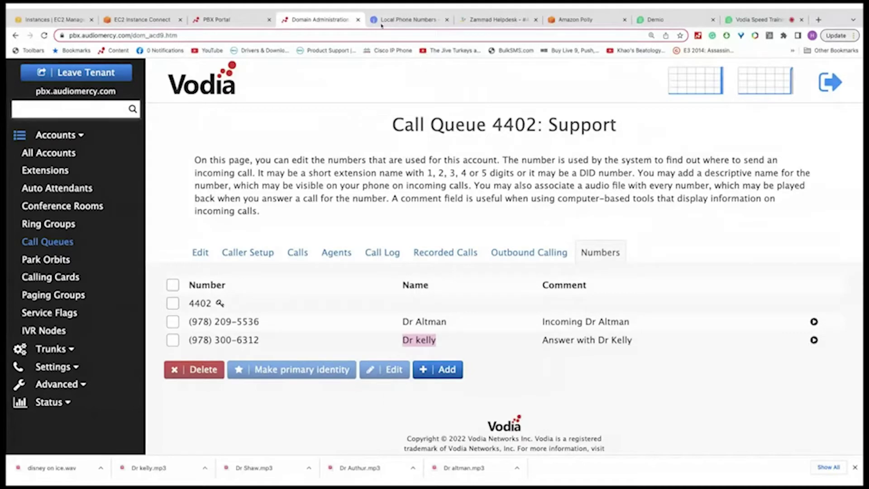
click(404, 20)
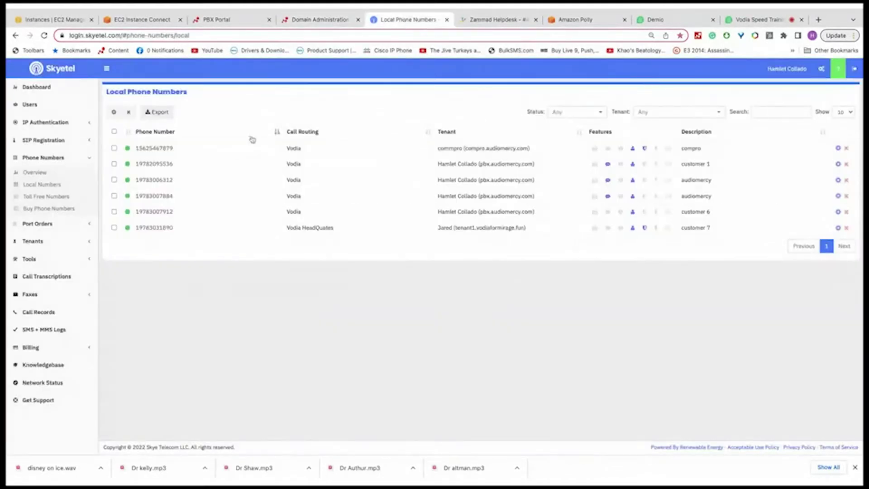
click(177, 198)
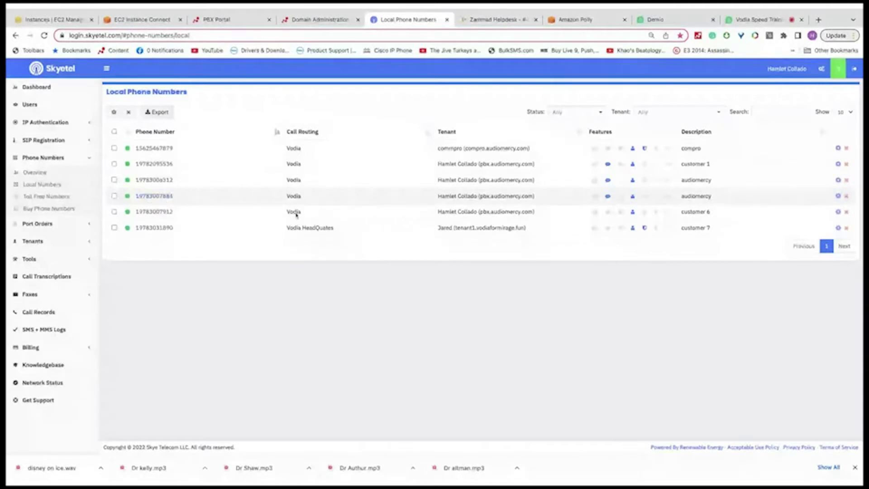
click(838, 197)
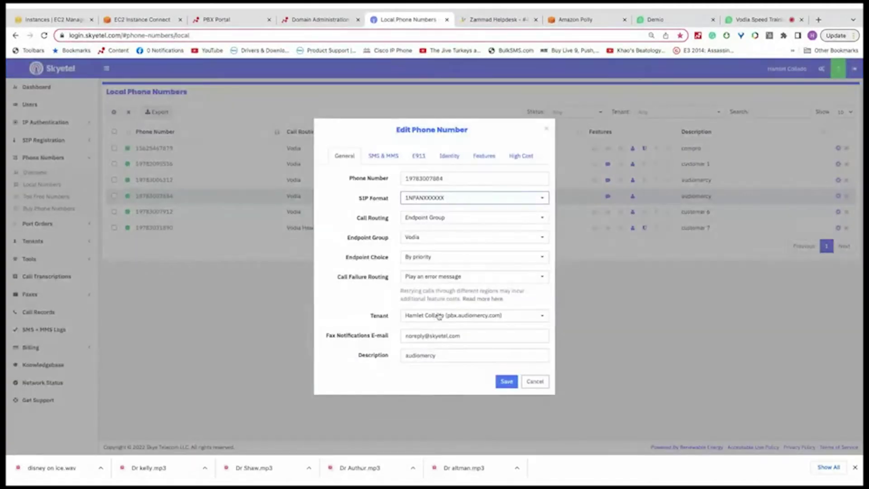
click(534, 383)
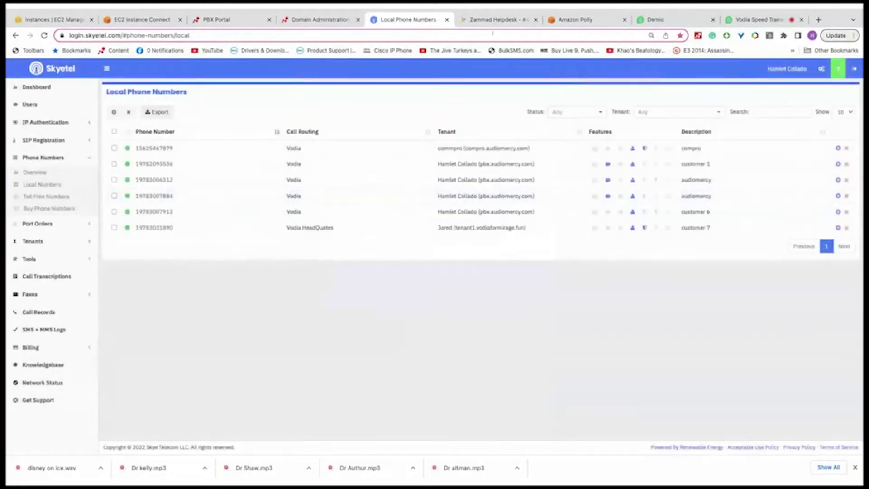
click(335, 21)
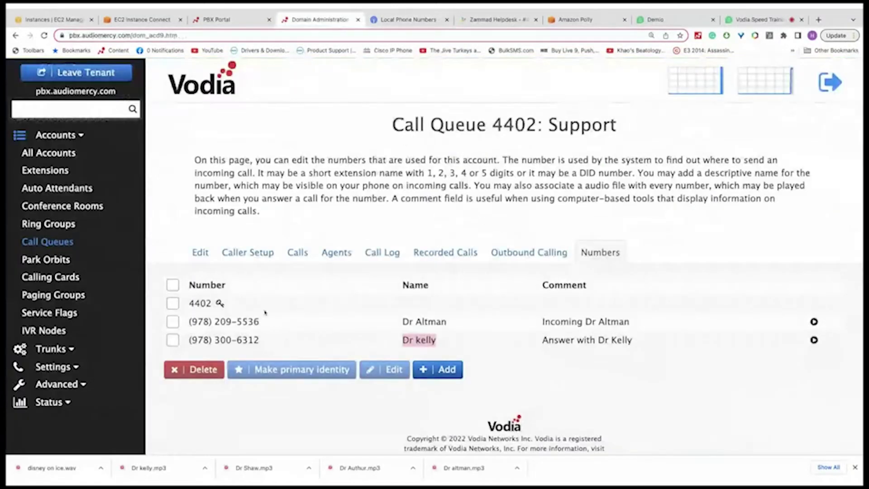
click(437, 371)
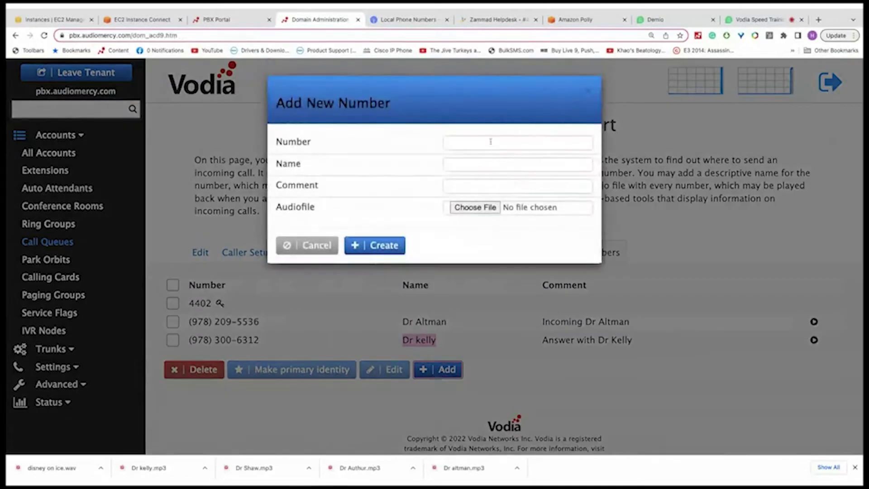
key(super+v)
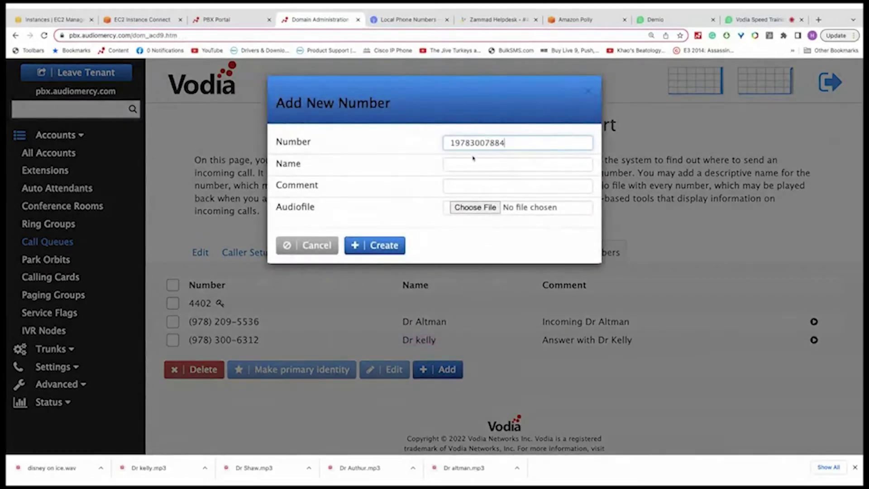
click(471, 162)
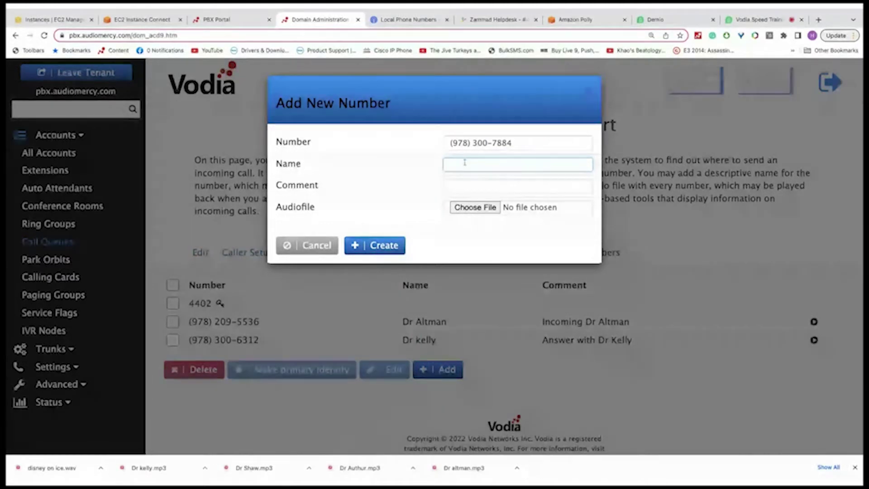
text(Dr Ann)
click(470, 184)
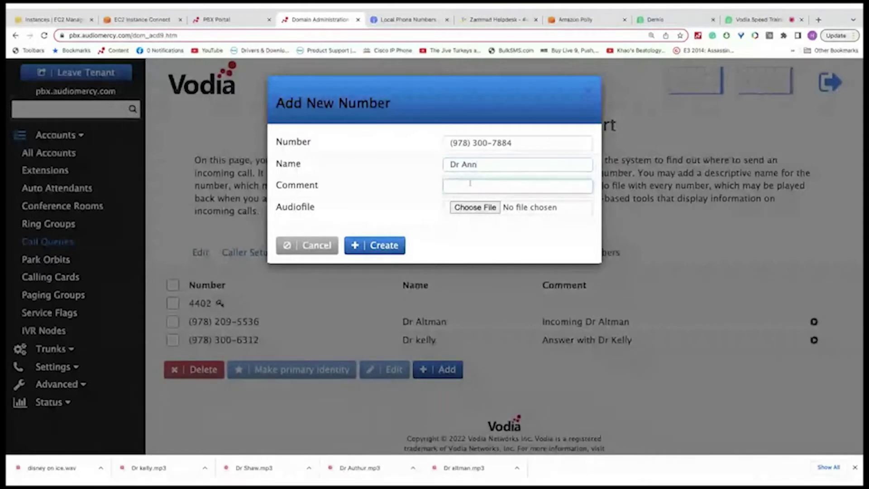
text(Ann Dr)
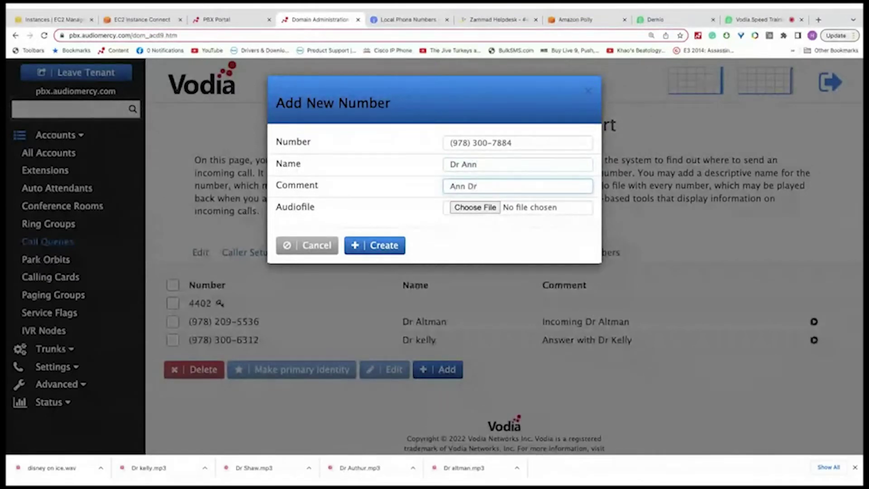
text( office)
click(481, 208)
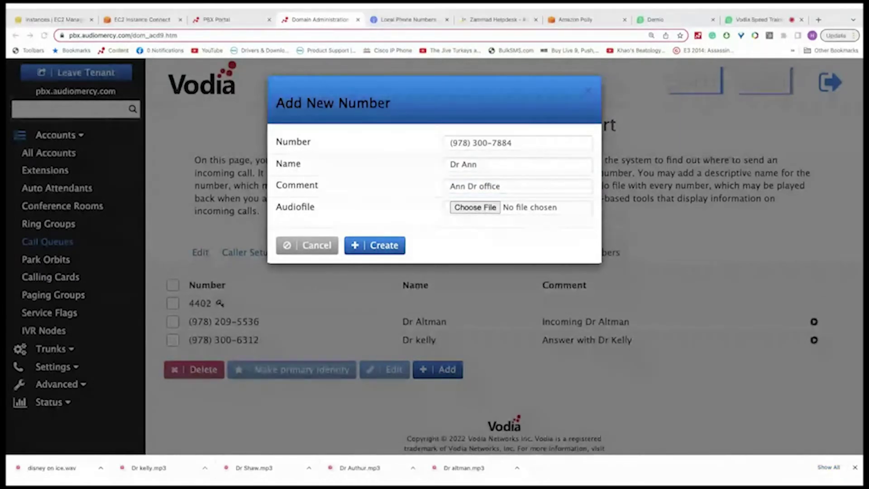
click(721, 398)
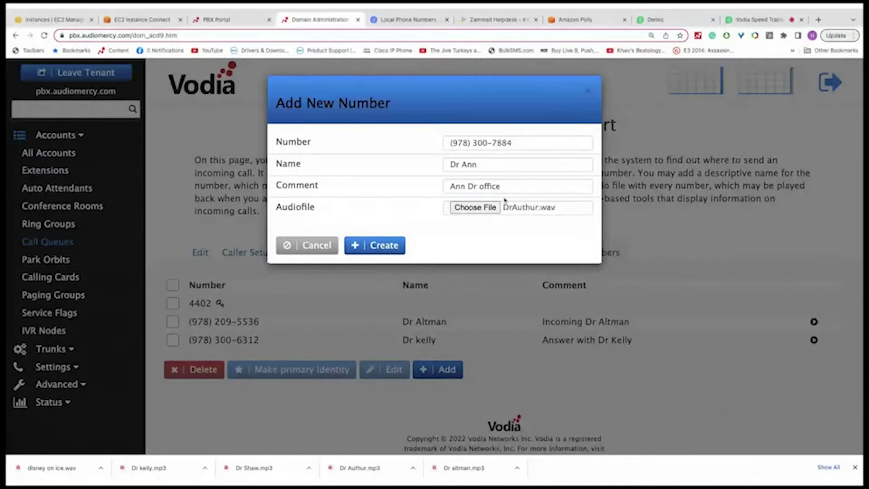
Rename the new number to Dr Authur and create the entry.
click(502, 171)
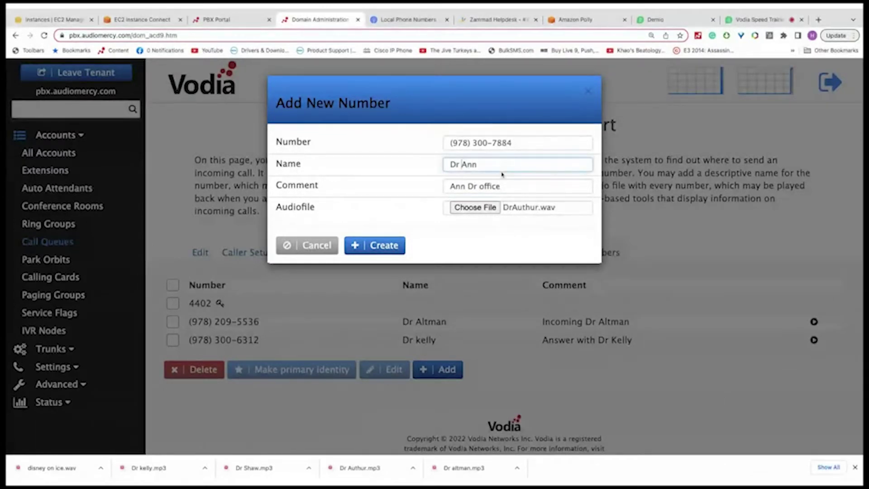
key(Delete)
key(Delete)
key(BackSpace)
key(BackSpace)
text(Authur)
key(BackSpace)
key(BackSpace)
text(yu)
key(BackSpace)
key(BackSpace)
text(ur)
click(379, 245)
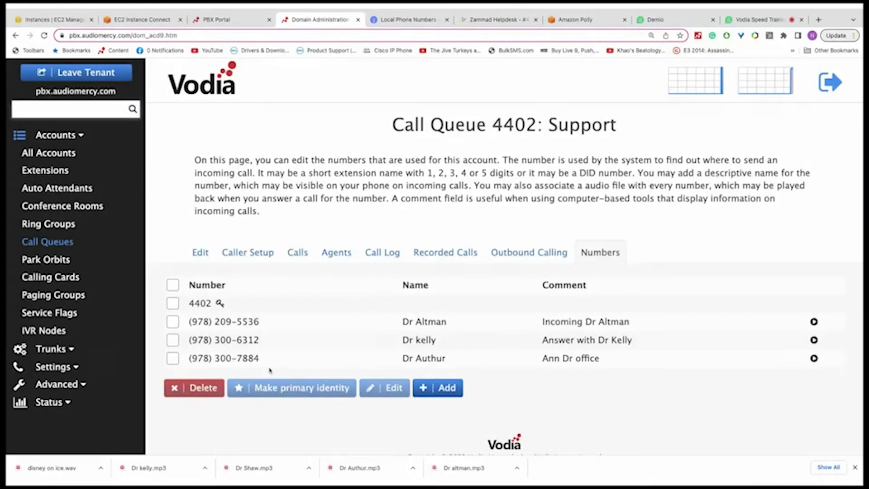
drag(403, 358, 446, 358)
drag(543, 357, 596, 358)
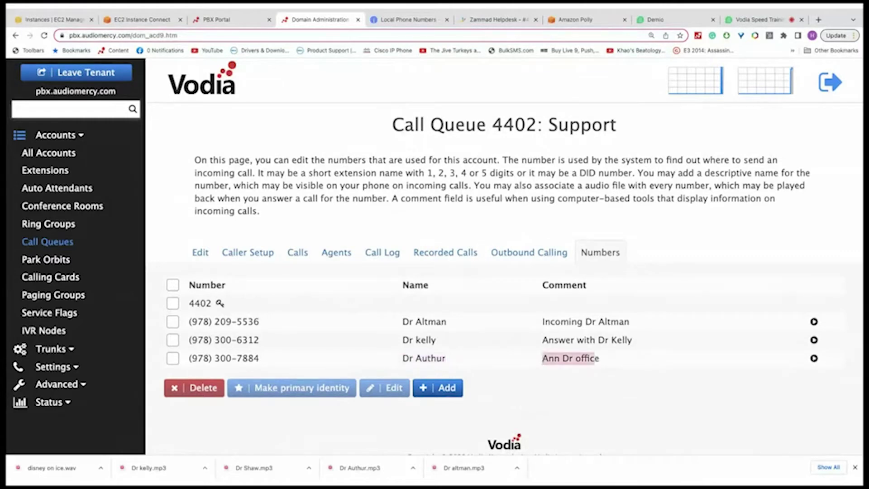
click(593, 360)
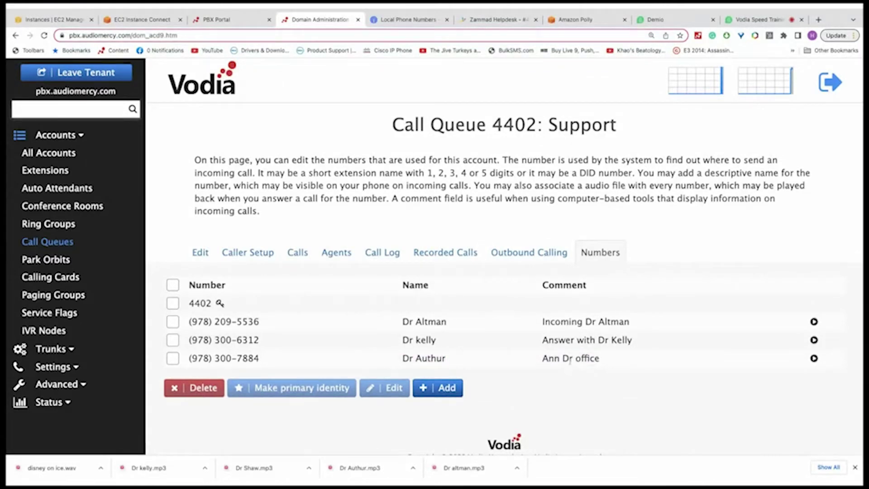
click(172, 358)
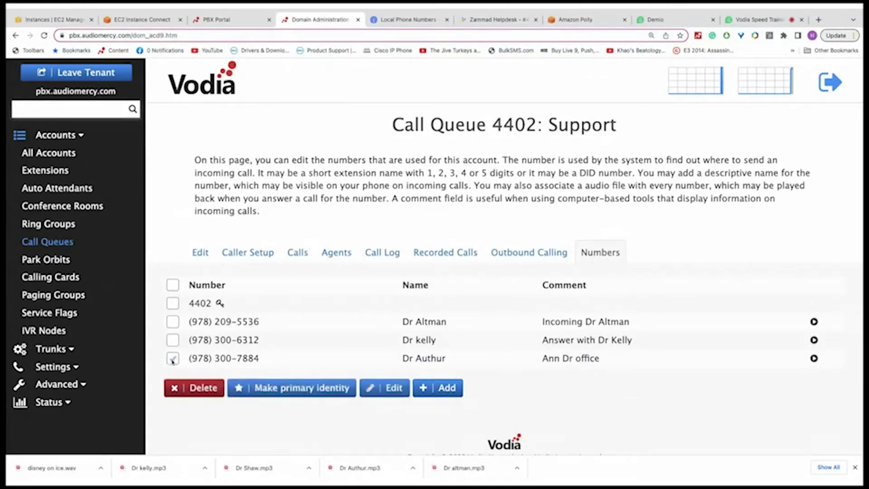
click(385, 389)
click(404, 175)
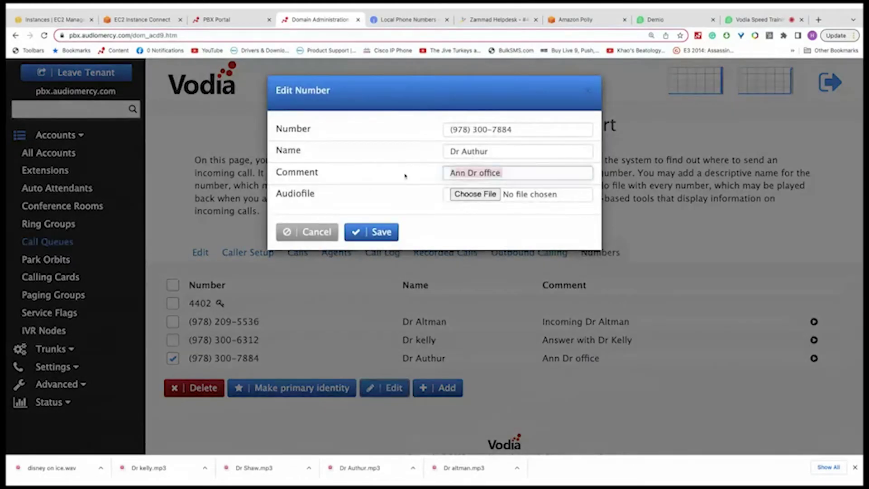
key(BackSpace)
text(Dr A)
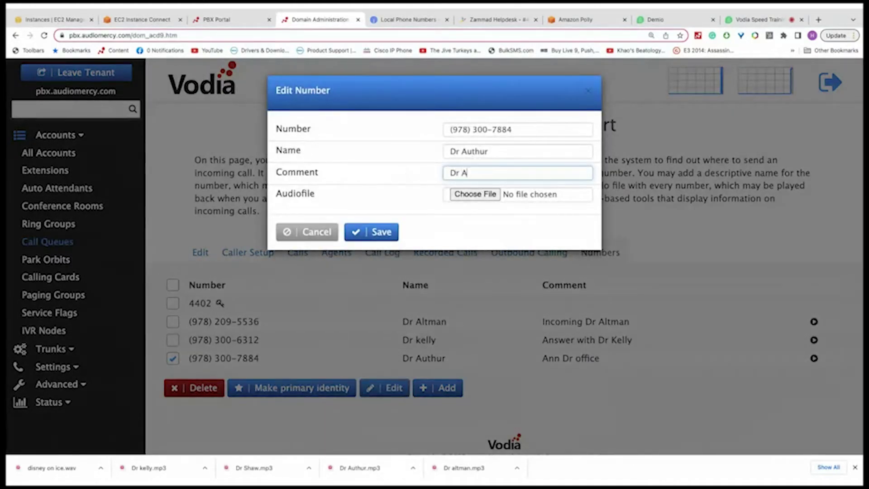
text(uthur)
click(388, 232)
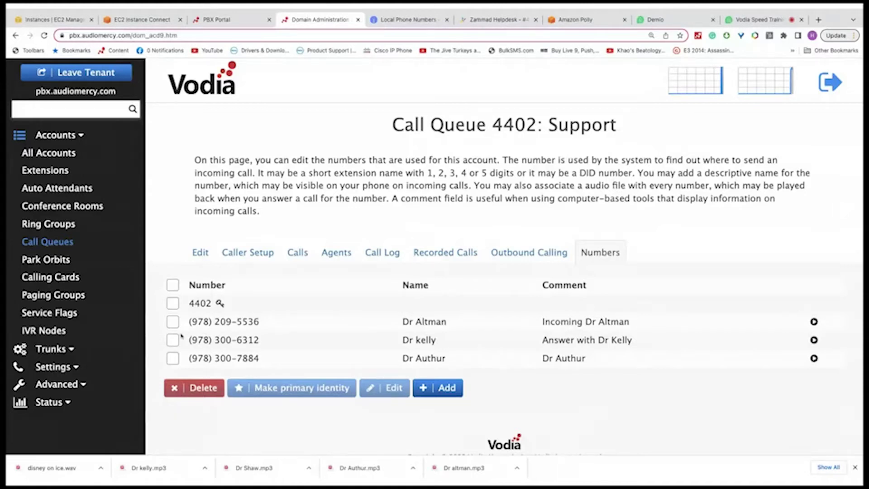
click(173, 322)
click(173, 340)
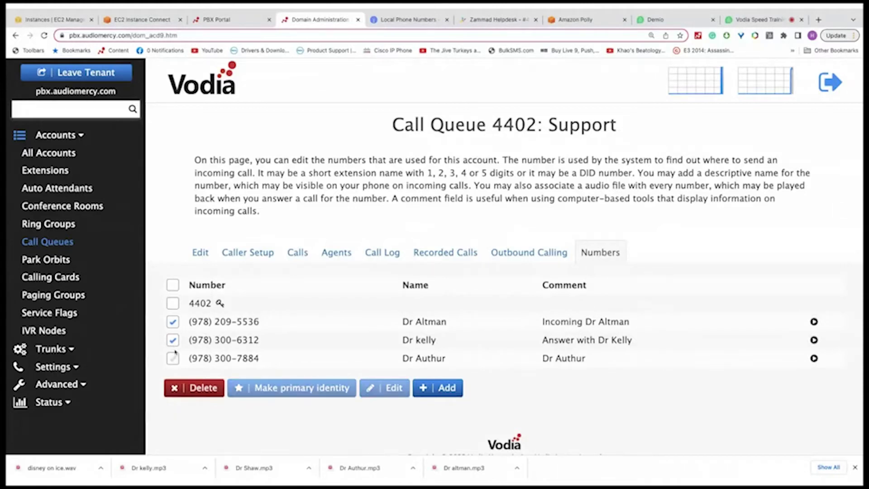
click(173, 322)
click(173, 340)
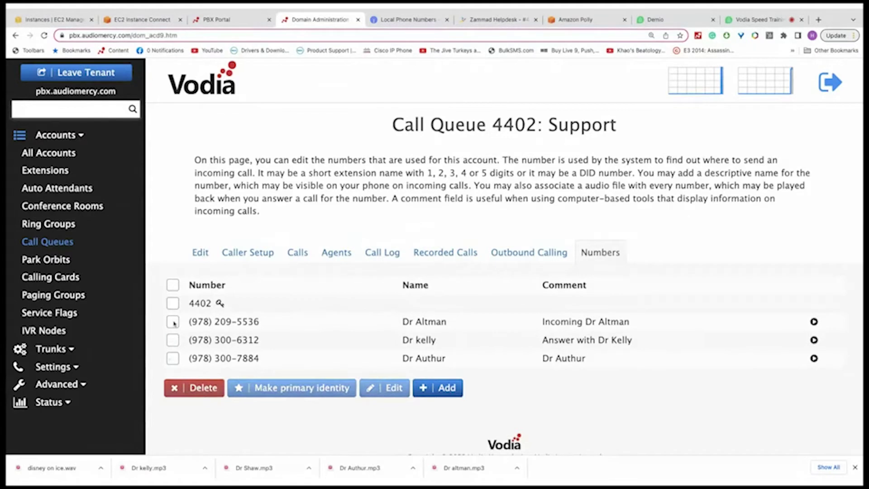
drag(188, 322, 256, 322)
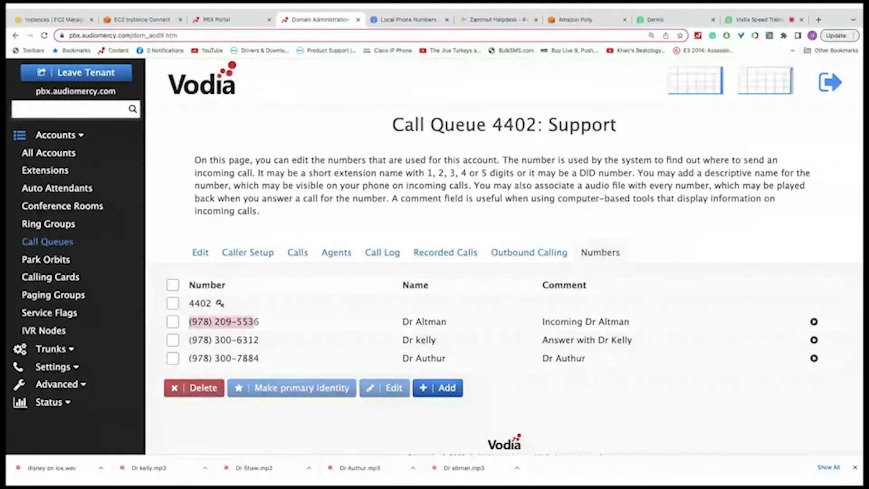
click(172, 321)
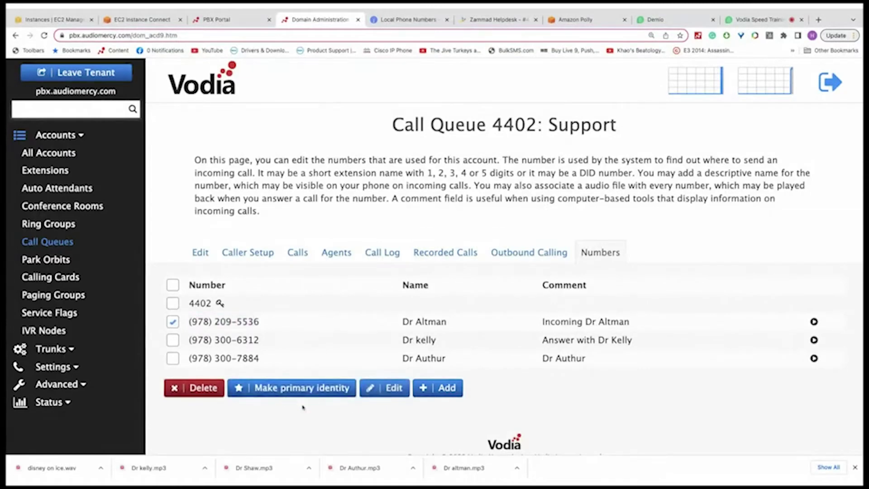
click(314, 389)
click(247, 258)
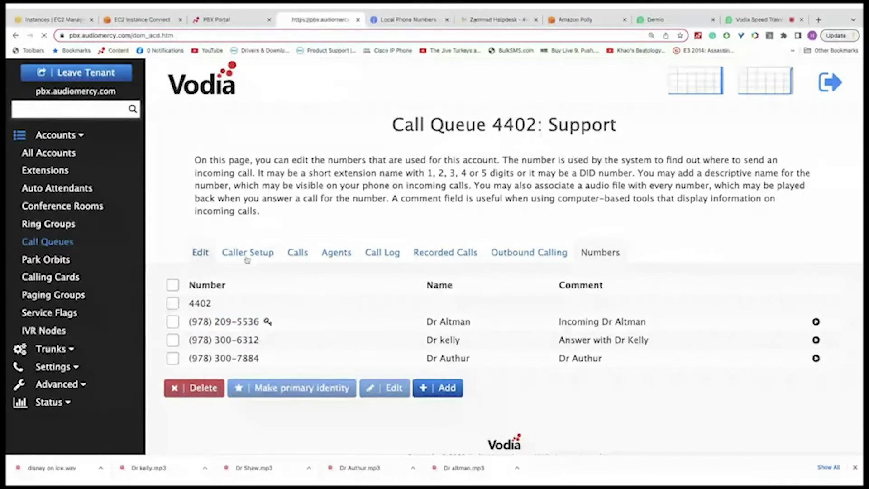
drag(548, 235, 606, 235)
click(554, 236)
drag(520, 235, 582, 236)
triple_click(594, 234)
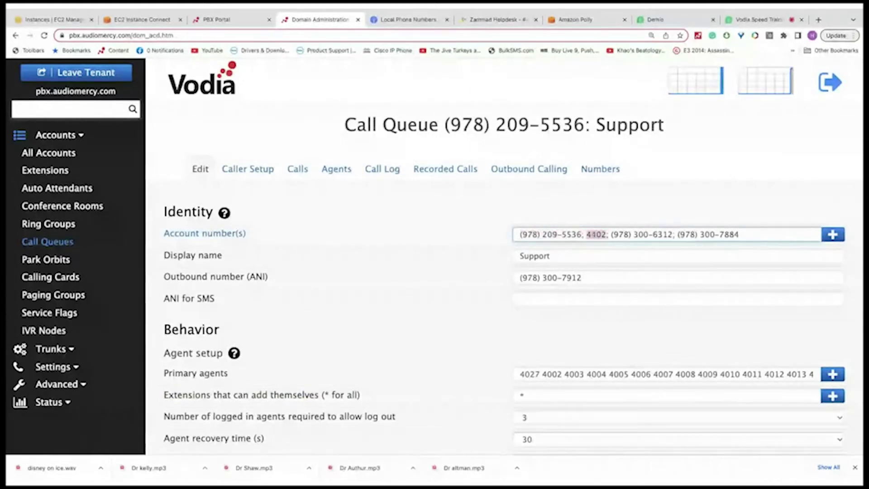
click(595, 234)
double_click(595, 234)
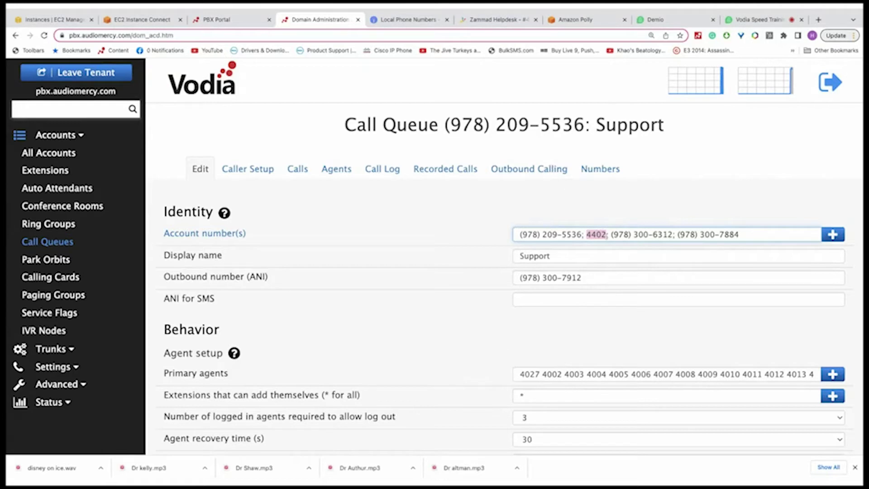
click(611, 172)
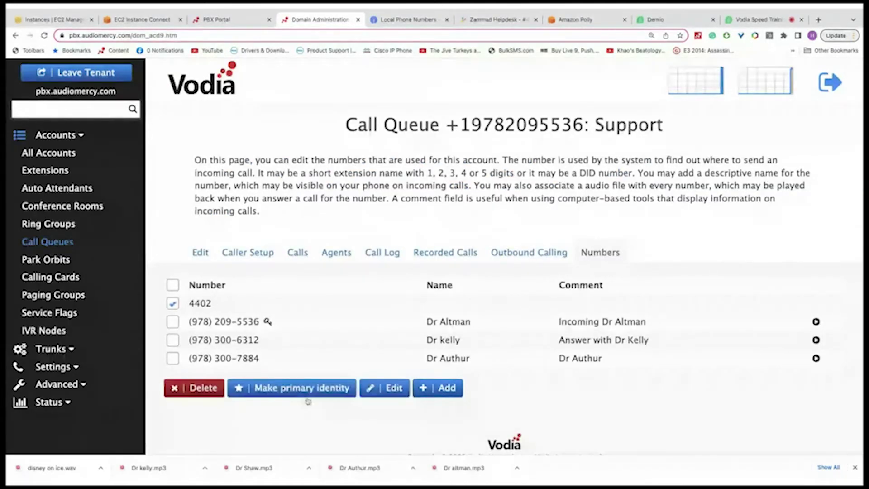
click(307, 395)
click(199, 253)
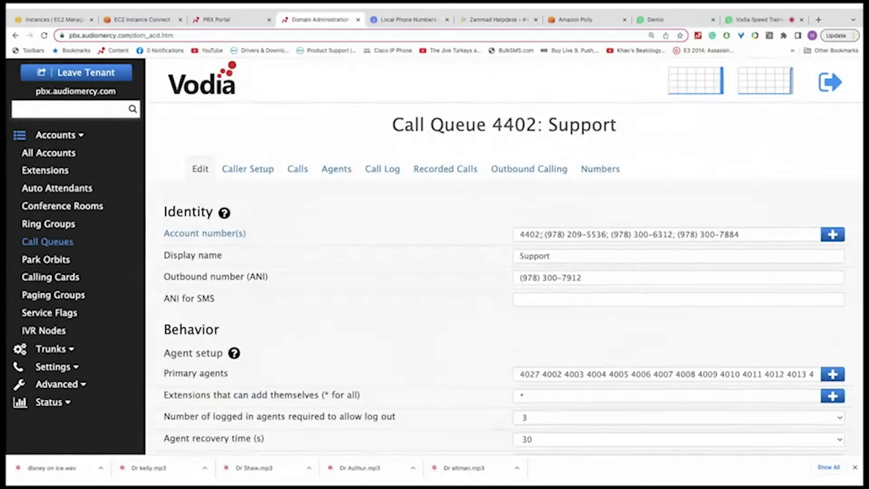
drag(541, 234, 500, 233)
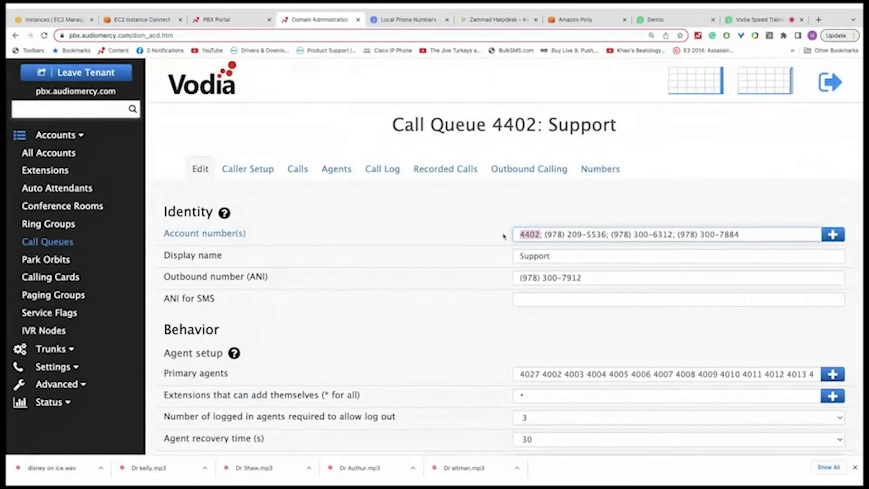
click(599, 170)
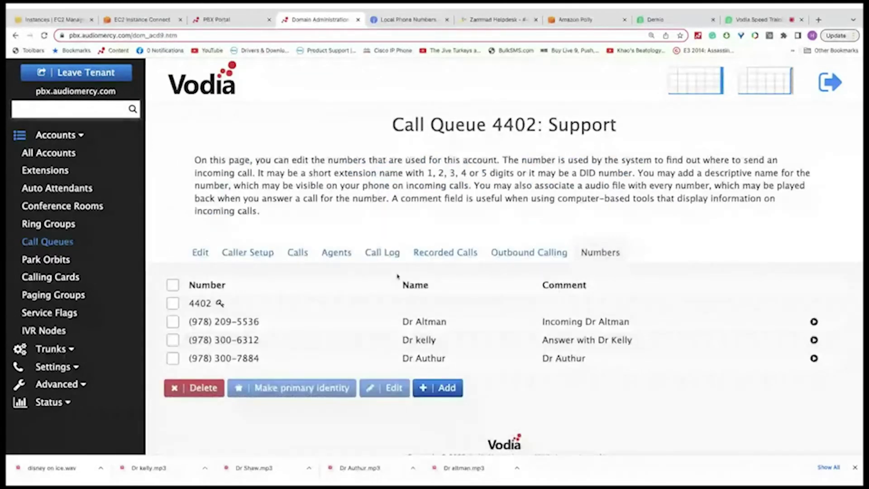
Replace Dr Kelly with Dr Vodia in Polly's input text, play it, and download the audio.
click(566, 20)
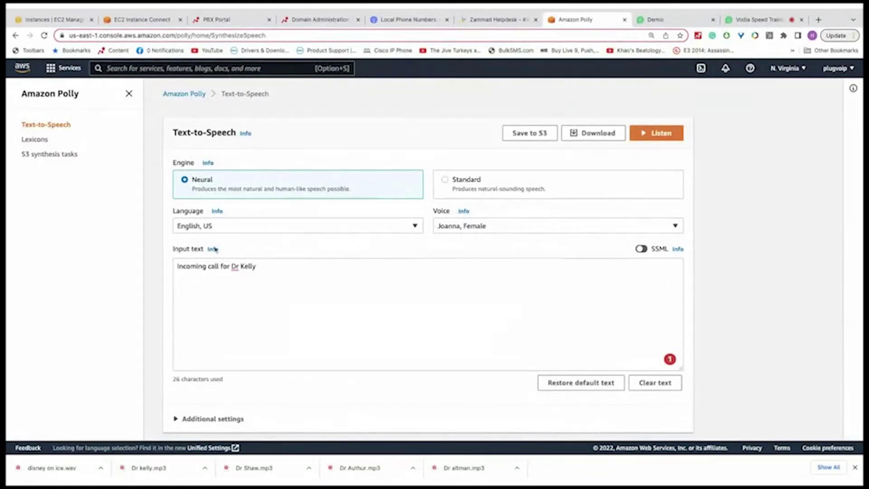
click(264, 267)
key(ctrl+shift+Left)
key(ctrl+shift+Left)
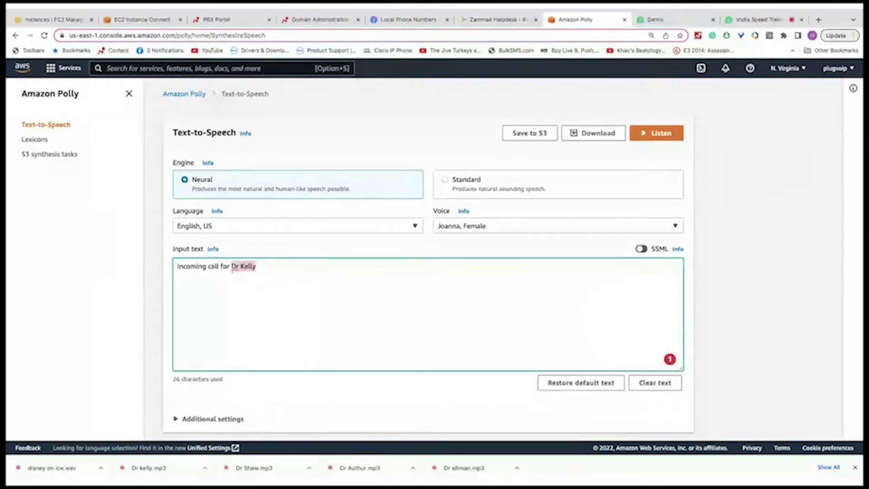
key(BackSpace)
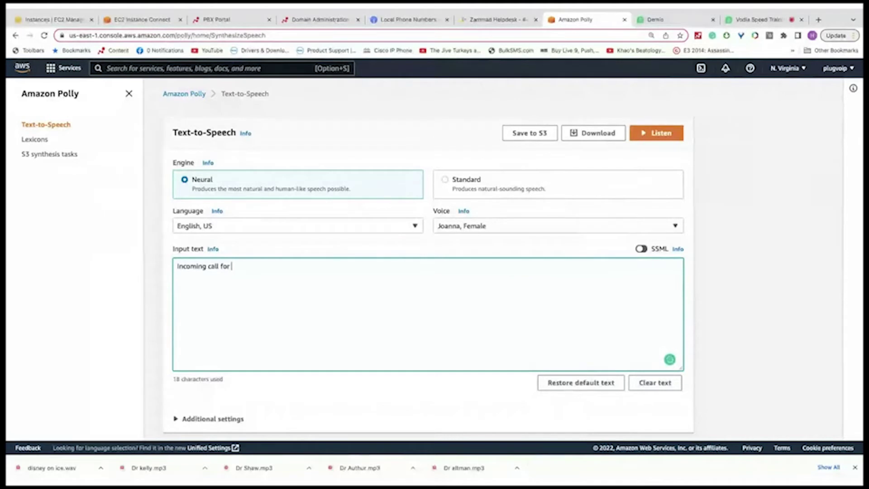
text(Dr.)
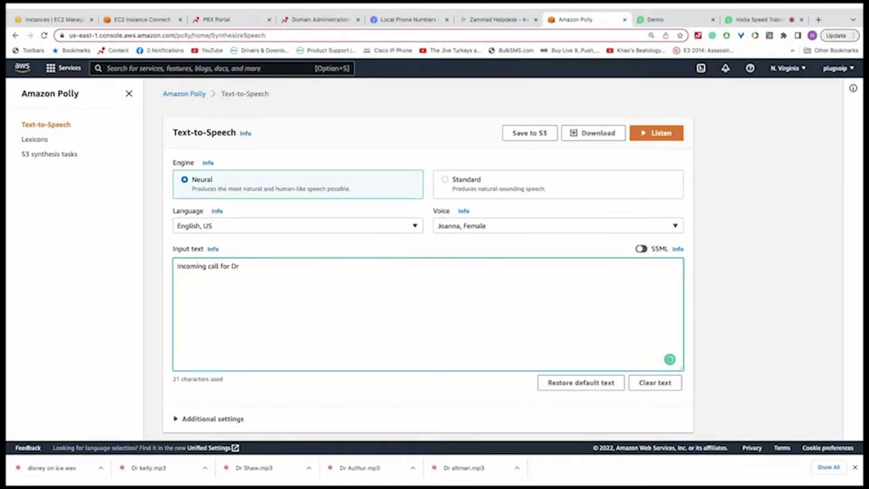
text(Vodia)
key(BackSpace)
key(BackSpace)
key(BackSpace)
text(dia)
click(653, 134)
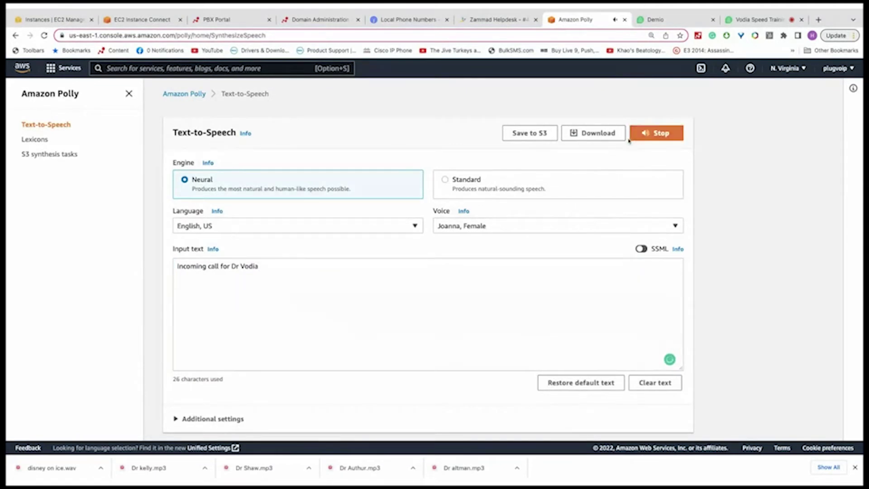
click(594, 140)
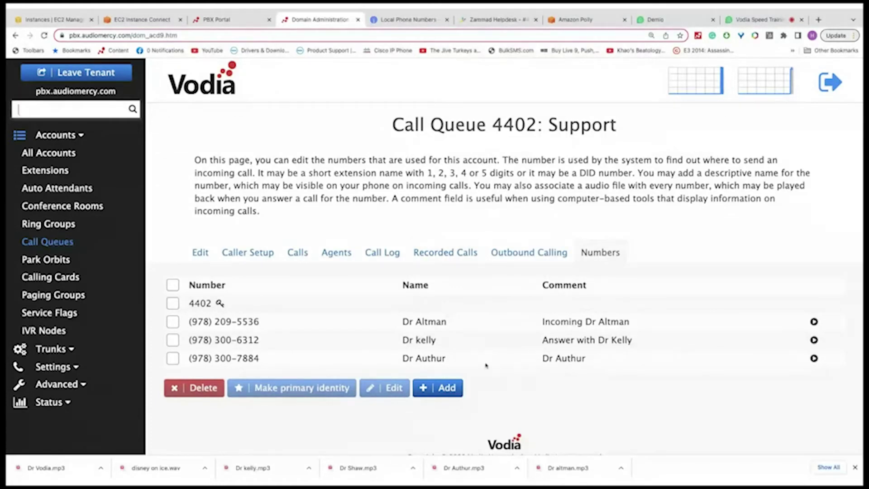
click(451, 387)
click(477, 141)
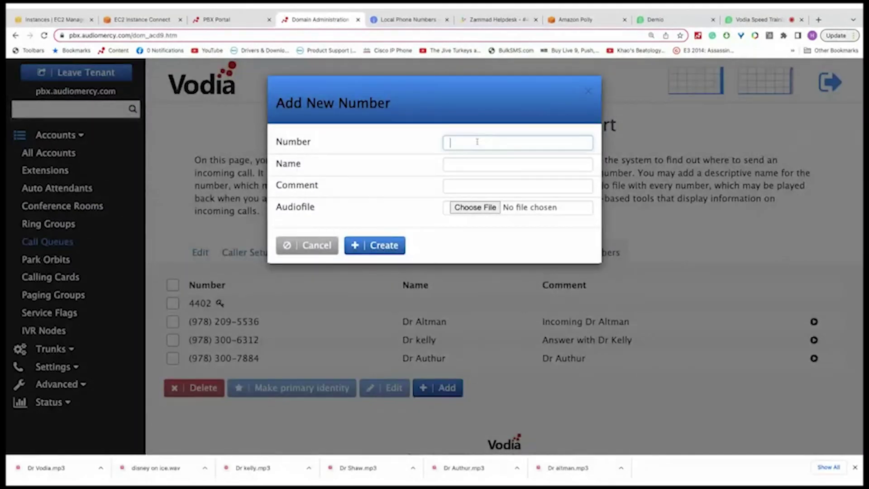
text(D)
key(BackSpace)
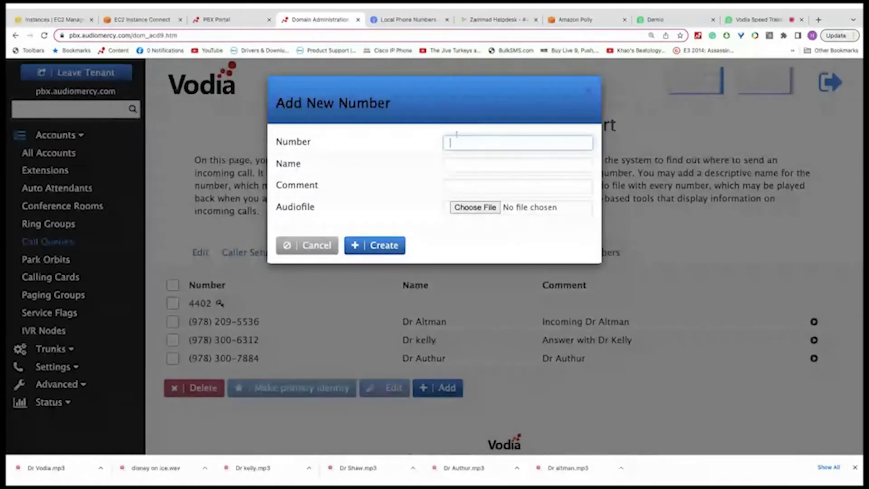
click(381, 22)
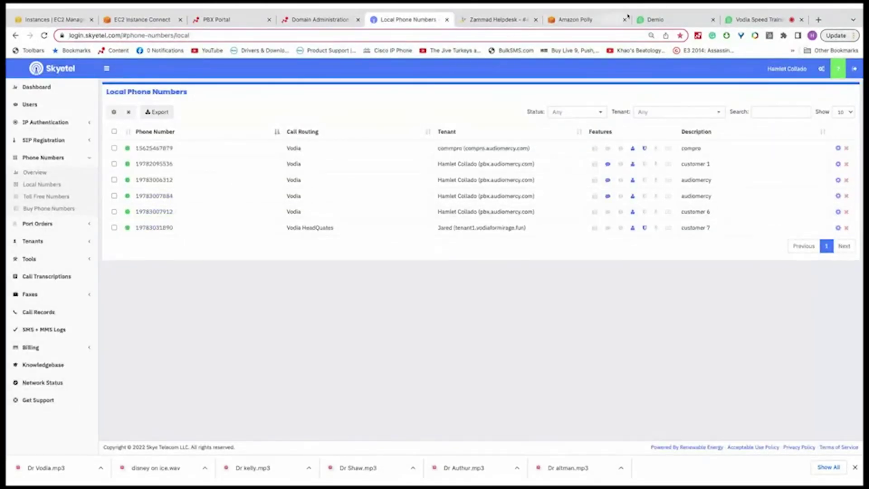
key(ctrl+shift+Tab)
key(ctrl+v)
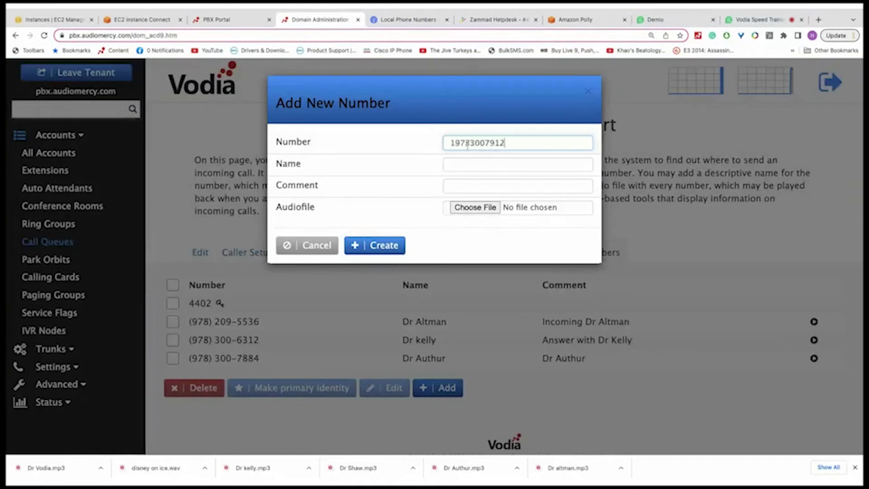
click(458, 165)
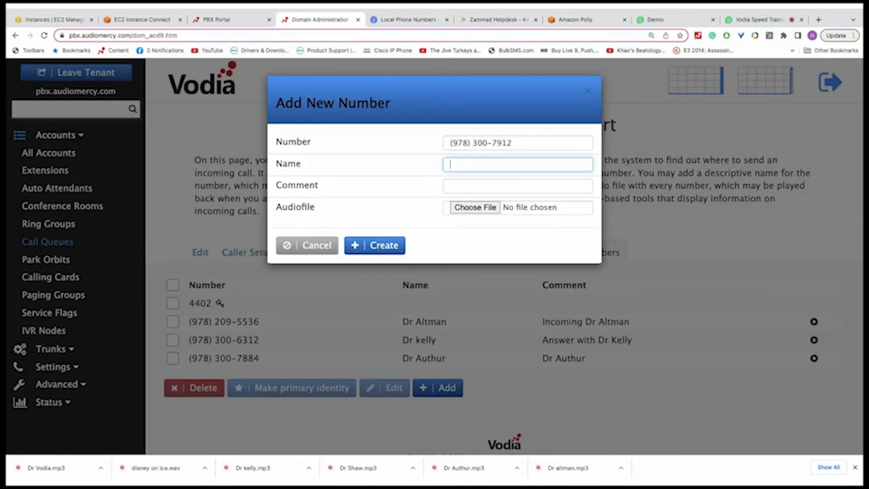
triple_click(449, 144)
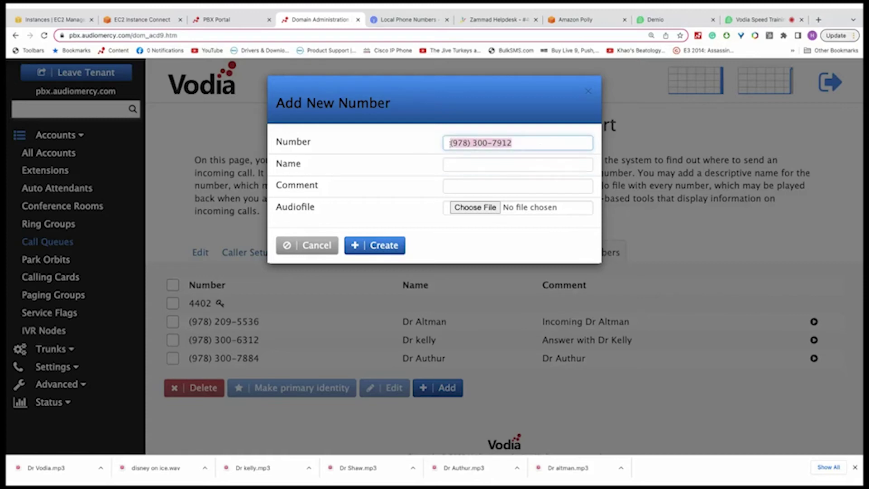
click(495, 162)
text(Dr Vodia)
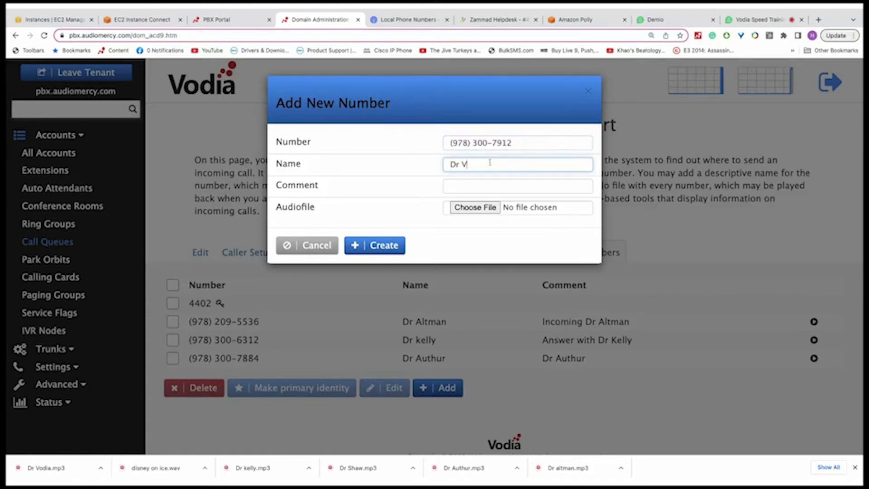
click(482, 185)
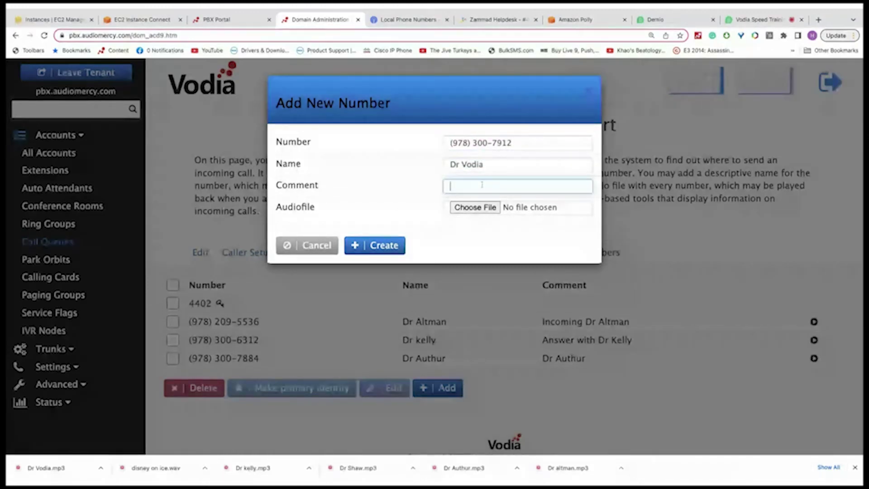
text(Dr Vodia)
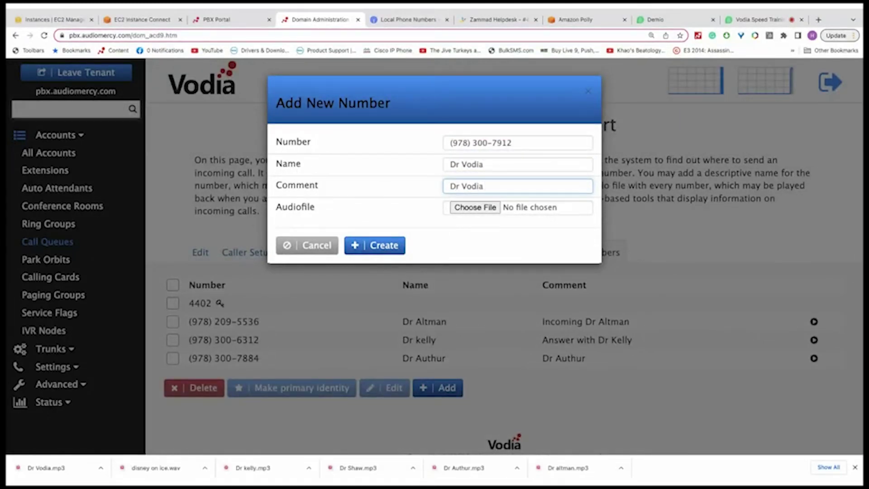
text( Biz)
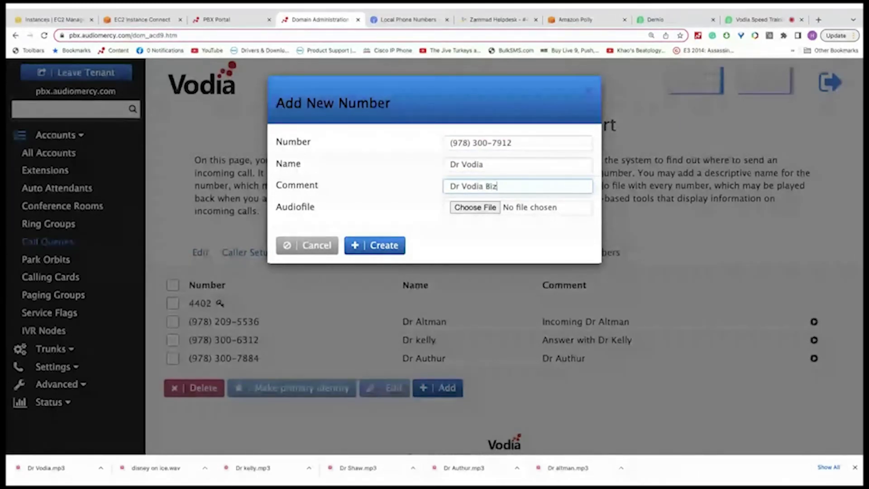
click(485, 208)
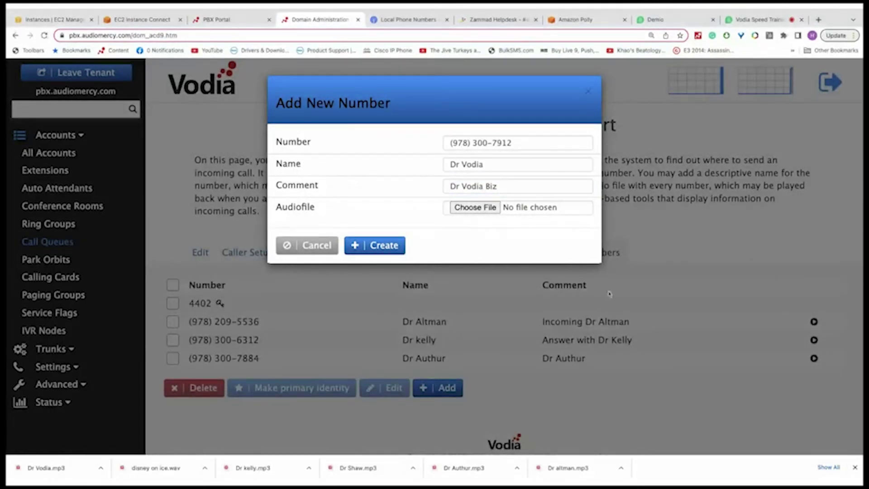
click(399, 245)
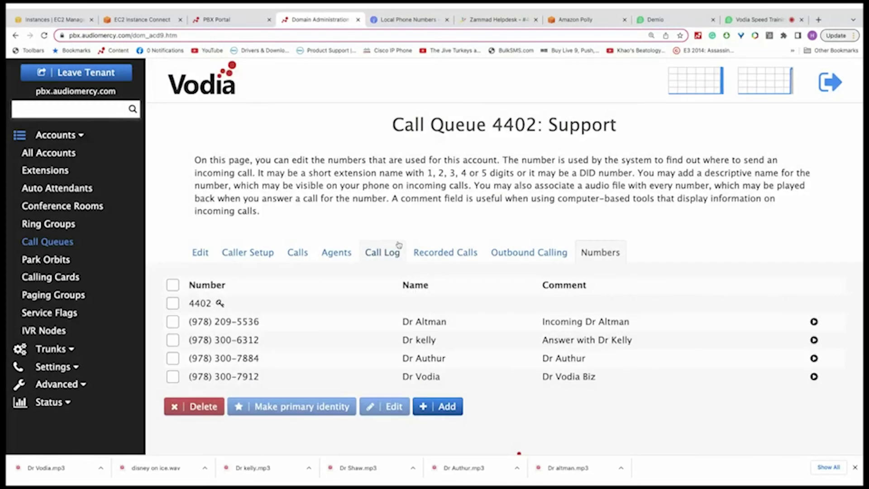
Play the Dr Vodia greeting, scroll through the numbers, and open queue 4402's Edit settings.
click(813, 376)
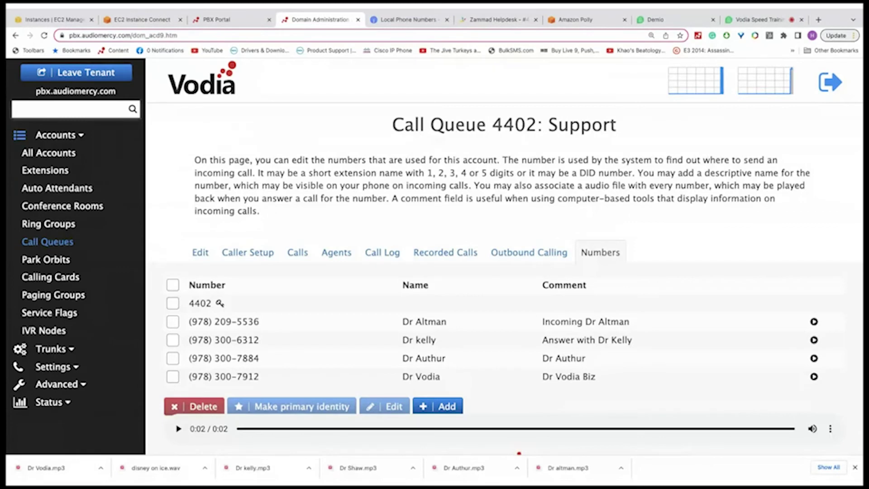
scroll(665, 381, down, 2)
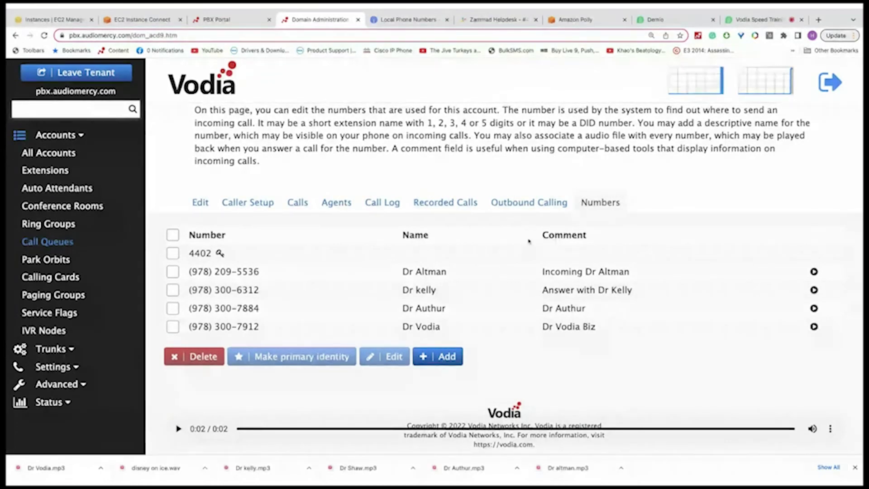
scroll(530, 275, up, 2)
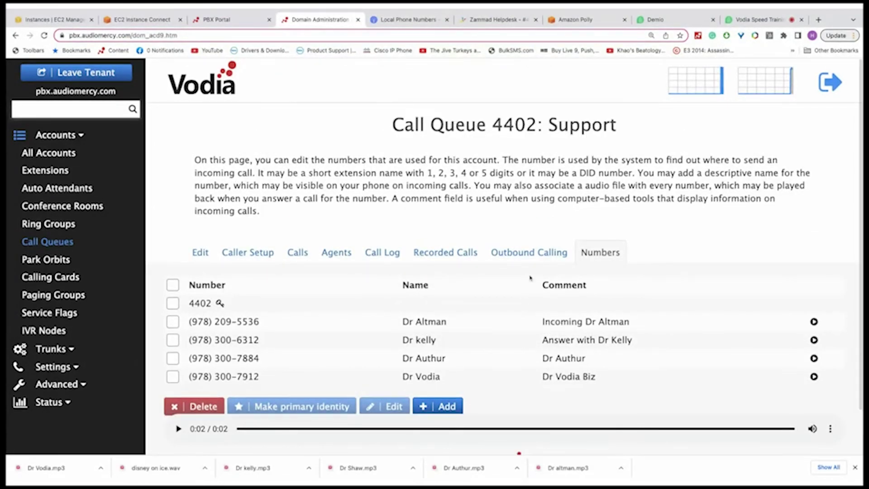
scroll(530, 277, down, 2)
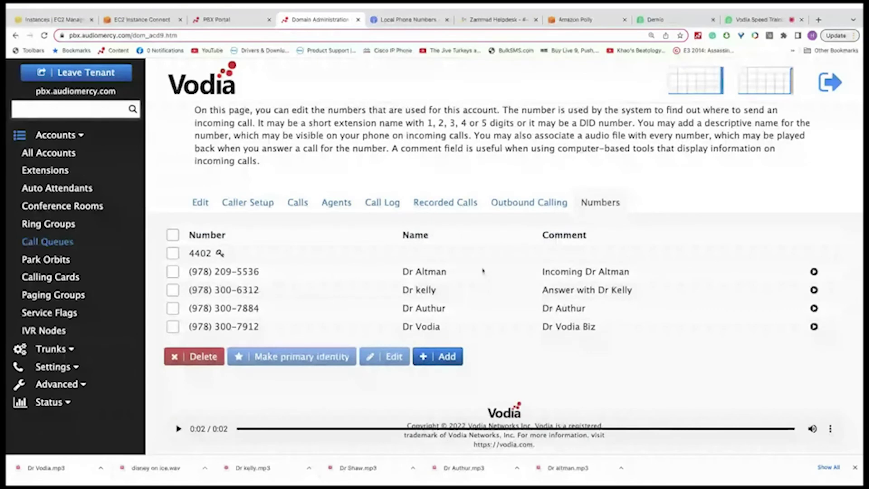
click(200, 203)
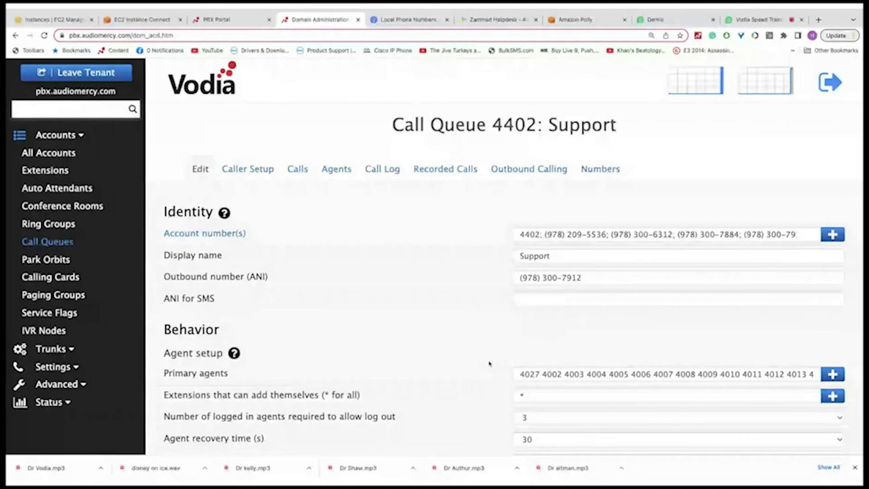
Review queue 4402's Numbers and Outbound Calling lists, then return to the Demio webinar.
click(597, 171)
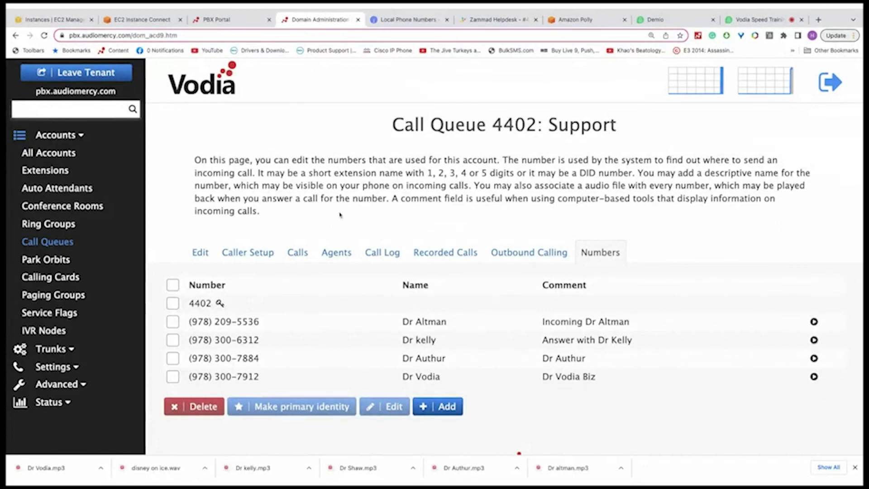
click(528, 252)
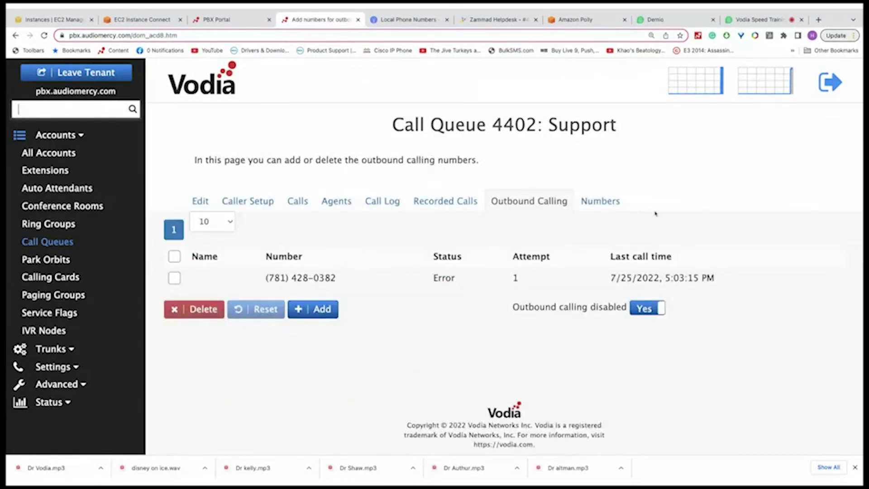
click(605, 207)
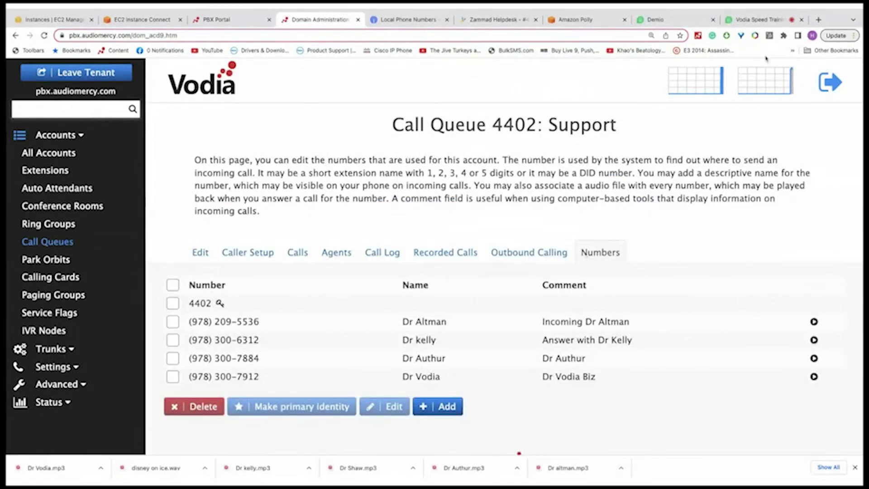
click(760, 20)
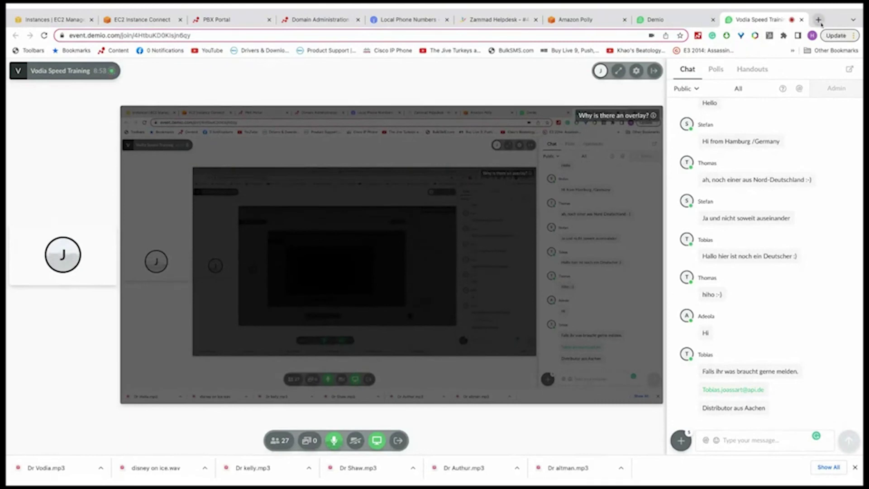
Load forum.vodia.com in a new tab, then return to the Vodia Speed Training webinar.
click(818, 19)
text(forum.vodia.com)
key(Return)
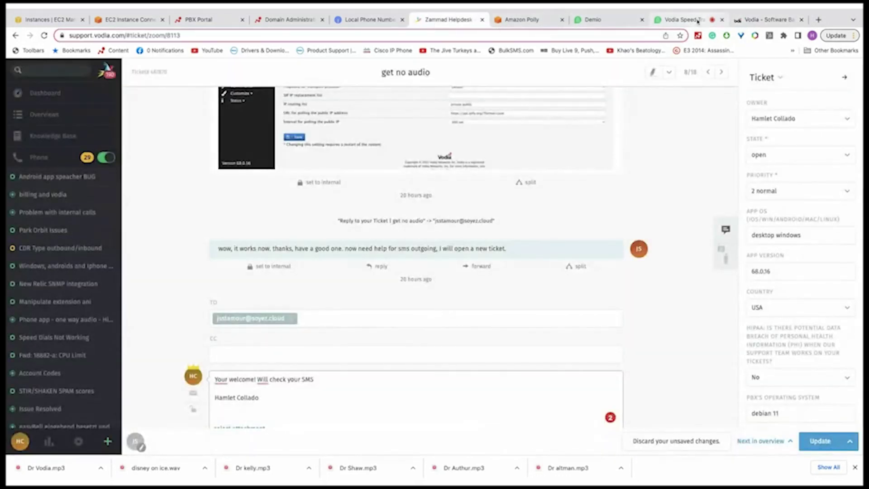
click(698, 21)
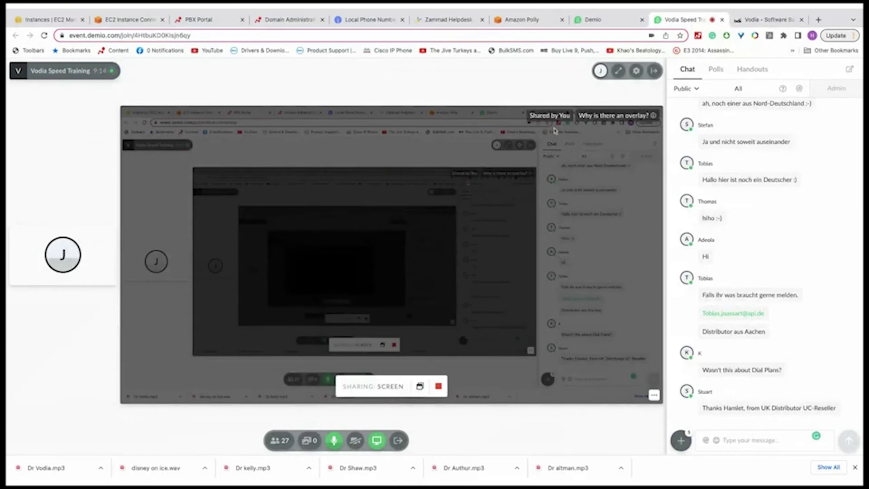